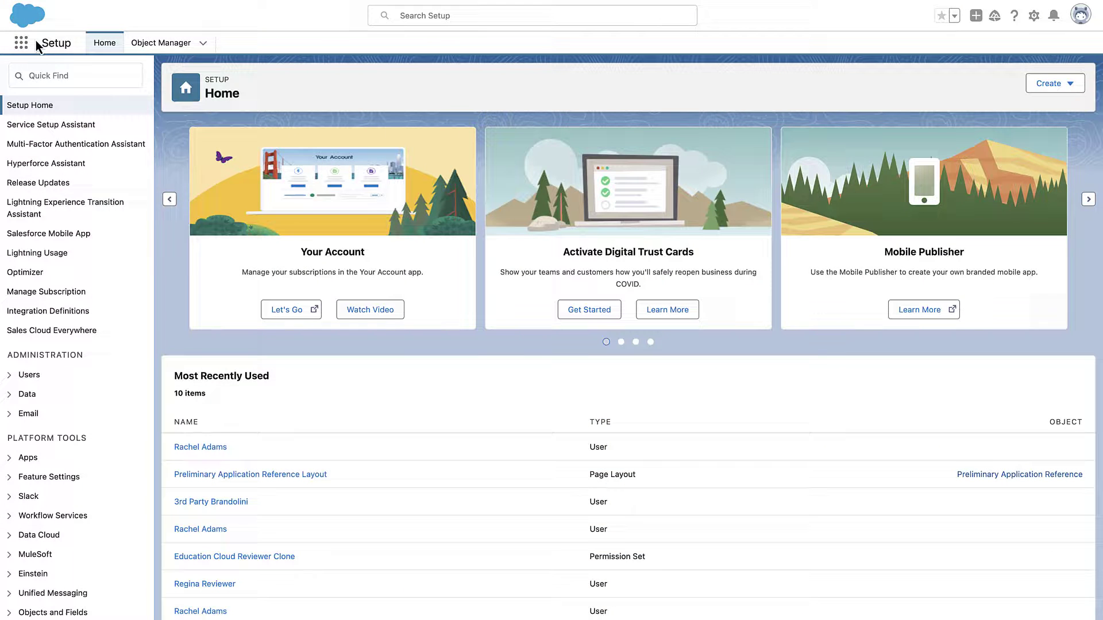
Create and save an Industries action plan template named 'Undergraduate Application'.
{"action": "left_click", "coordinate": [22, 44]}
{"action": "type", "text": "Action Plan Templates"}
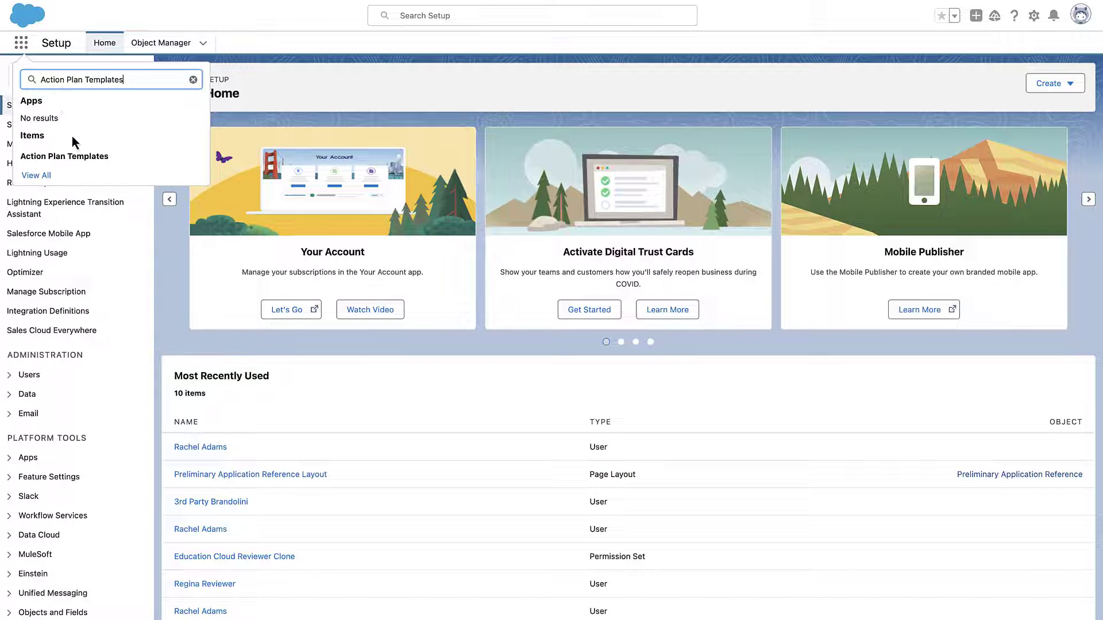
{"action": "left_click", "coordinate": [69, 157]}
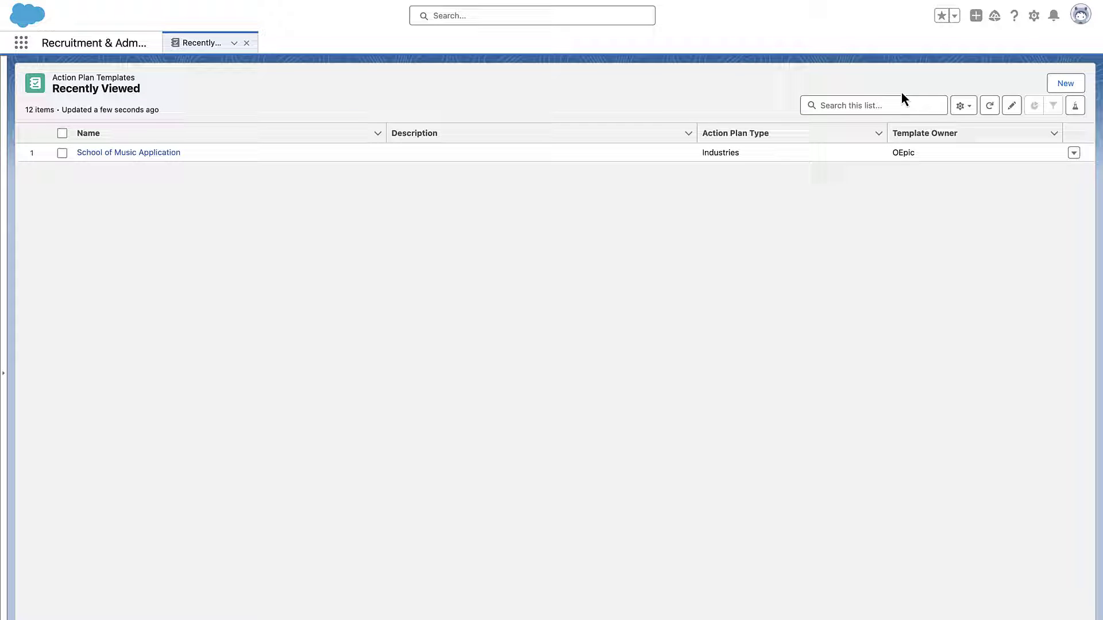
{"action": "left_click", "coordinate": [1066, 84]}
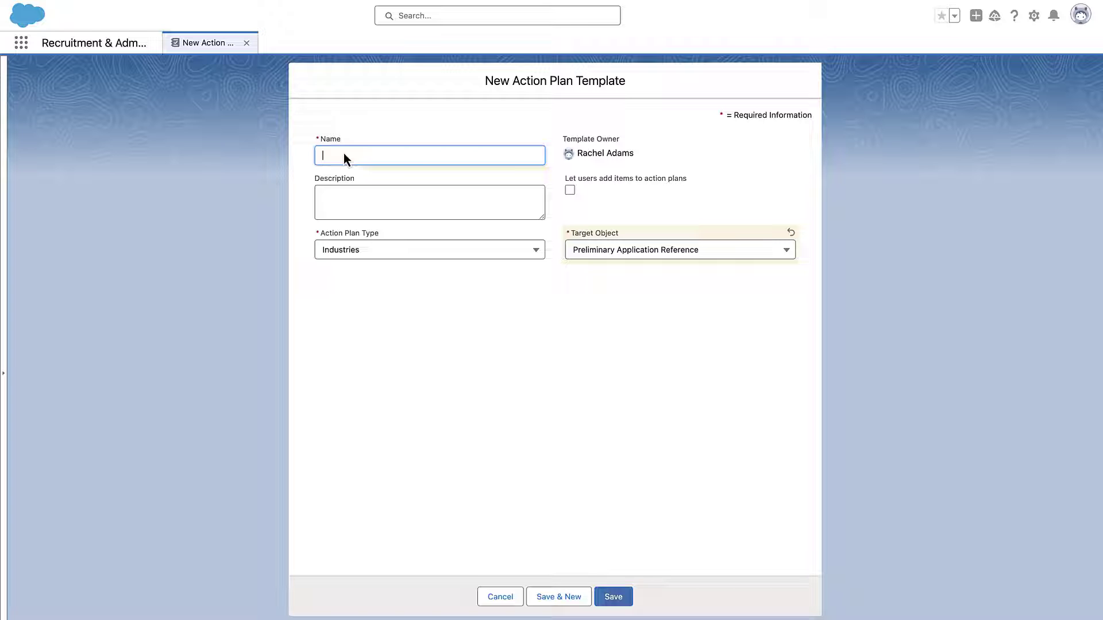
{"action": "type", "text": "Undergraduate Application"}
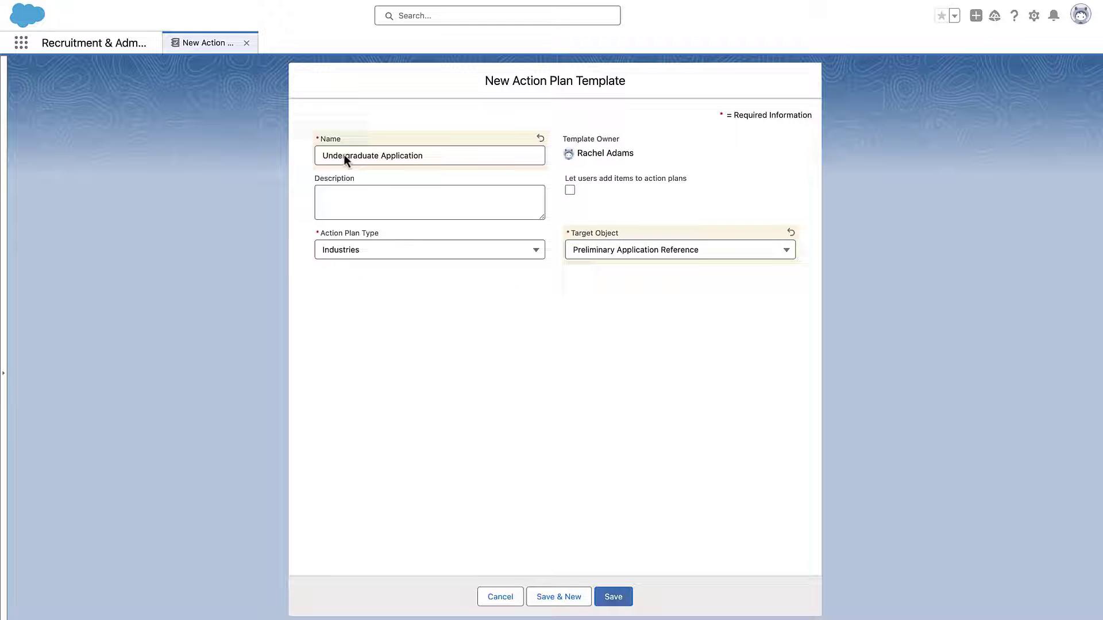
{"action": "left_click", "coordinate": [613, 597]}
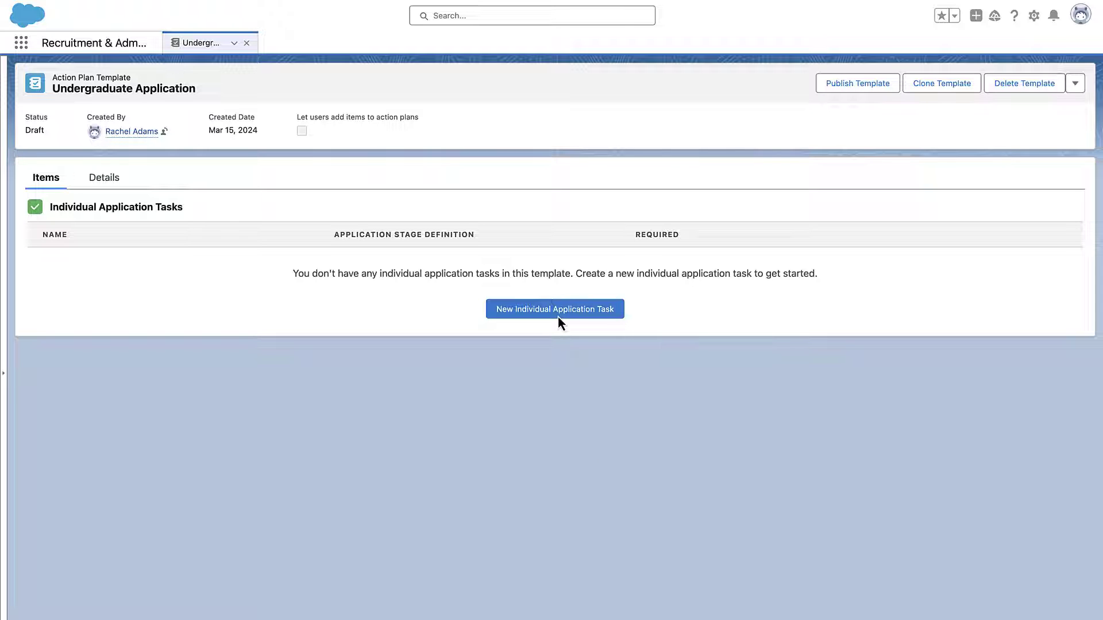
Add a required application task named 'Profile' at Profile Stage.
{"action": "left_click", "coordinate": [558, 312]}
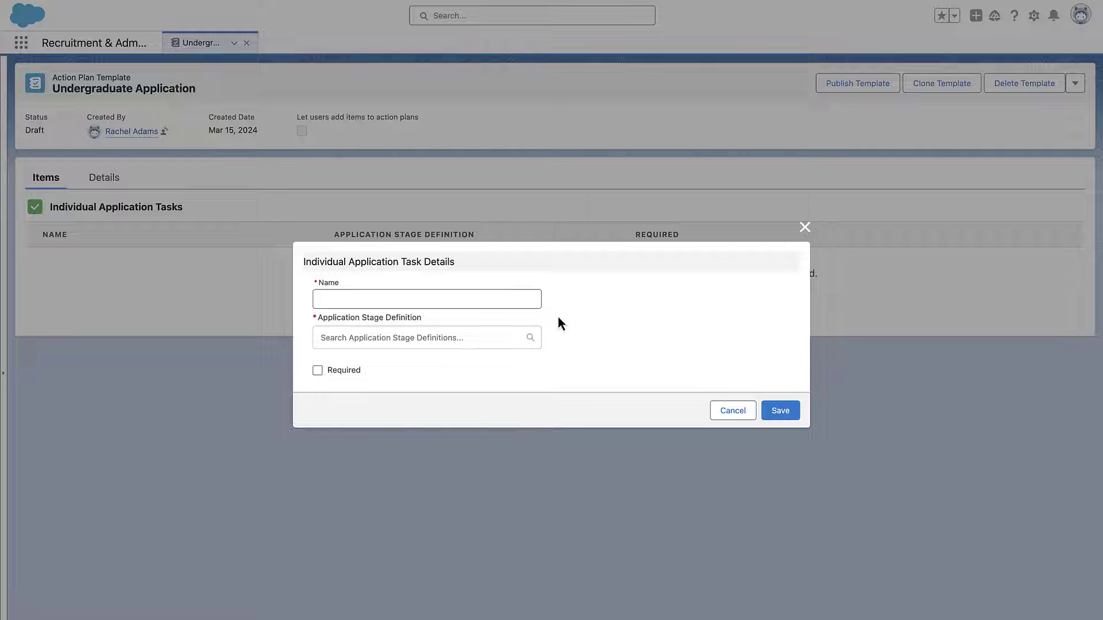
{"action": "left_click", "coordinate": [520, 300]}
{"action": "type", "text": "Profile"}
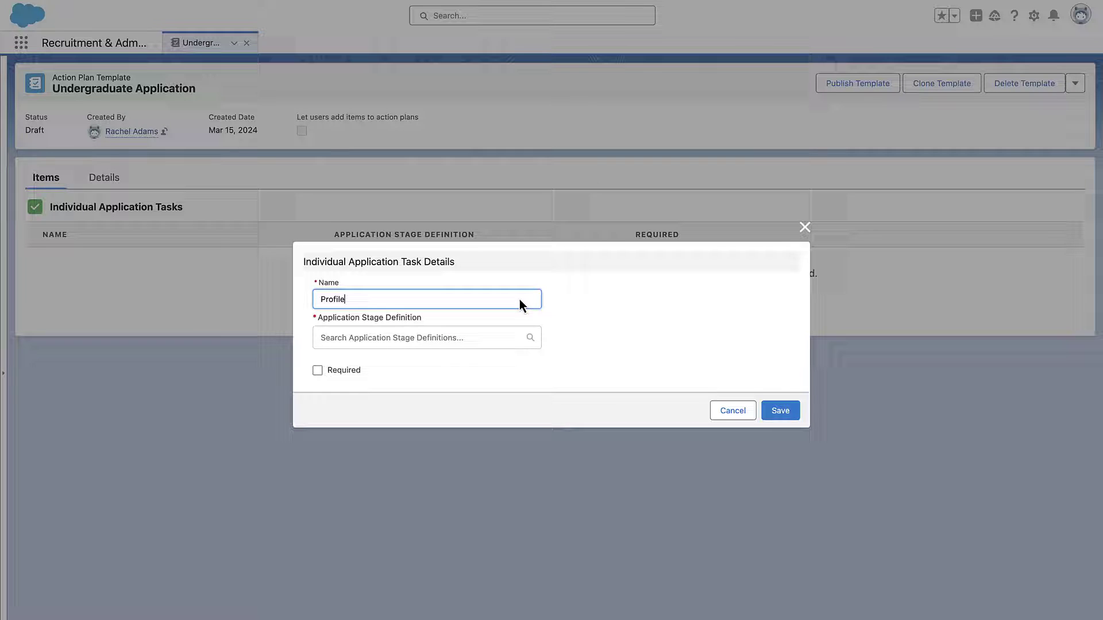
{"action": "left_click", "coordinate": [494, 337]}
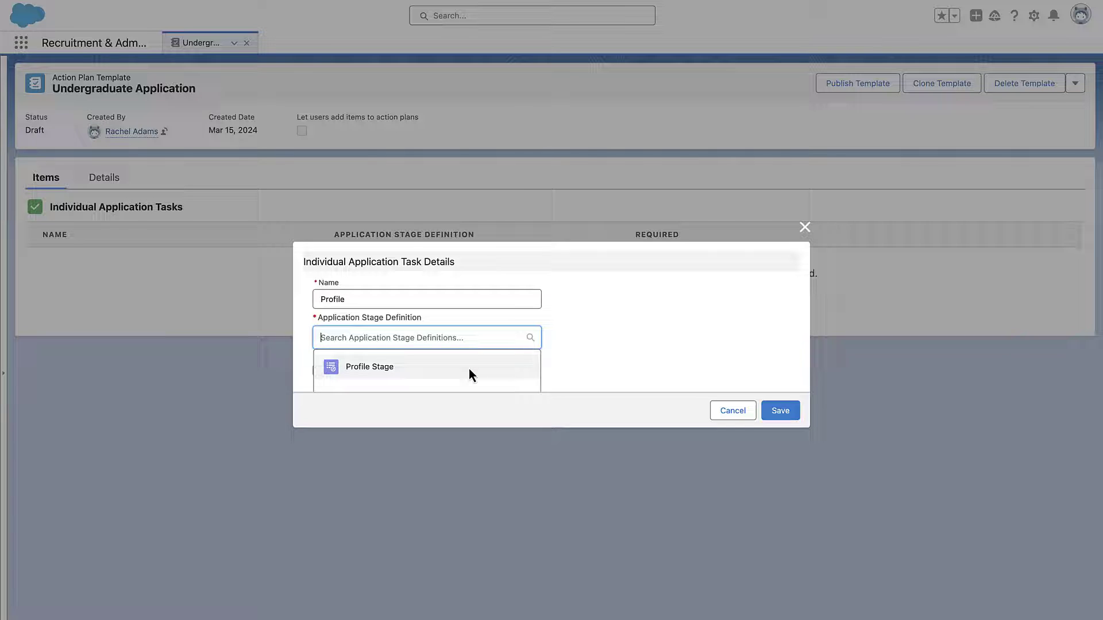
{"action": "left_click", "coordinate": [469, 368]}
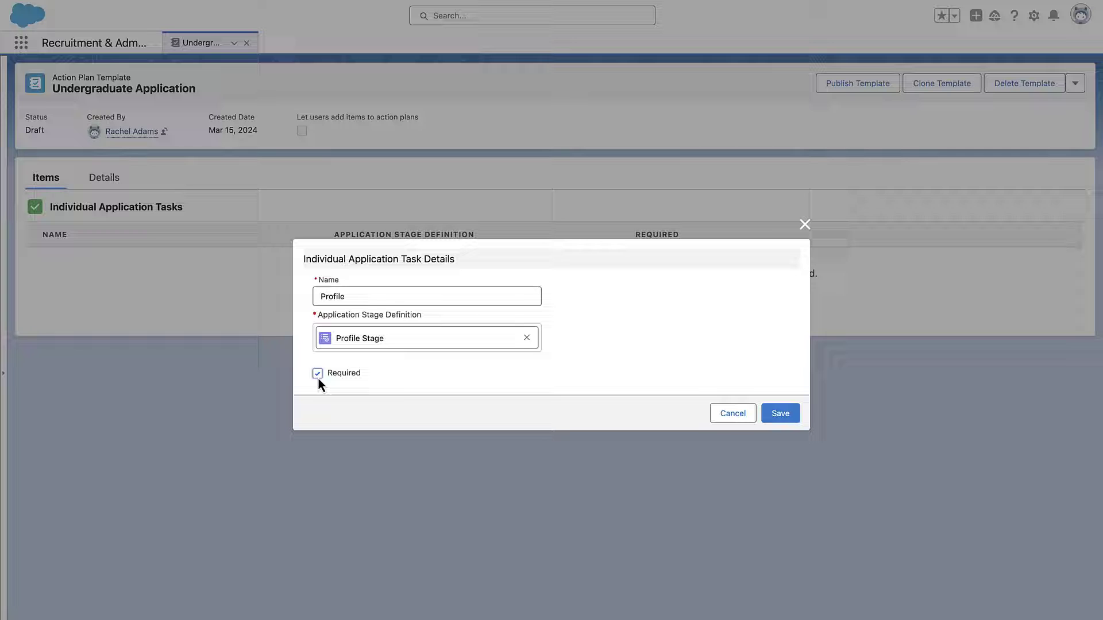
{"action": "left_click", "coordinate": [780, 414]}
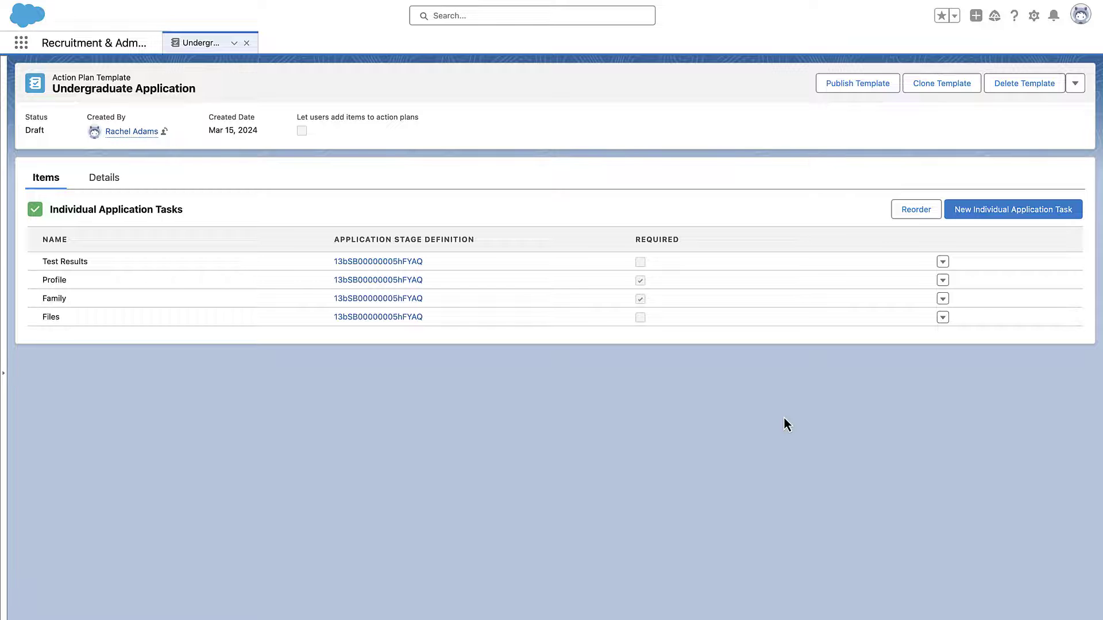
Reorder the application tasks to put Files first and save the order.
{"action": "left_click", "coordinate": [909, 209]}
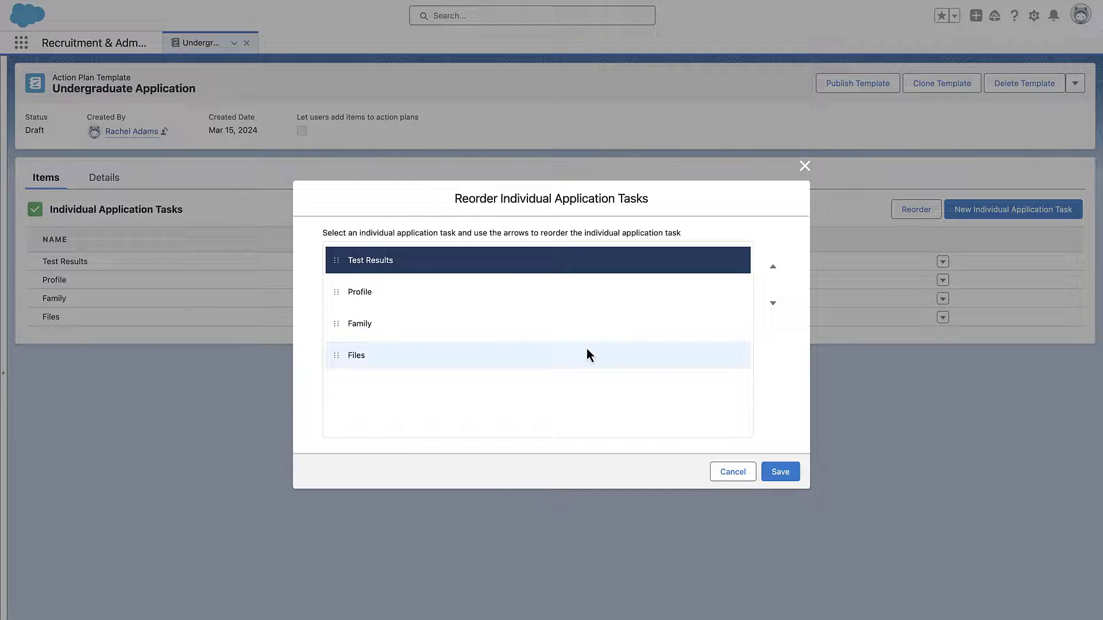
{"action": "left_click_drag", "start_coordinate": [587, 350], "coordinate": [586, 251]}
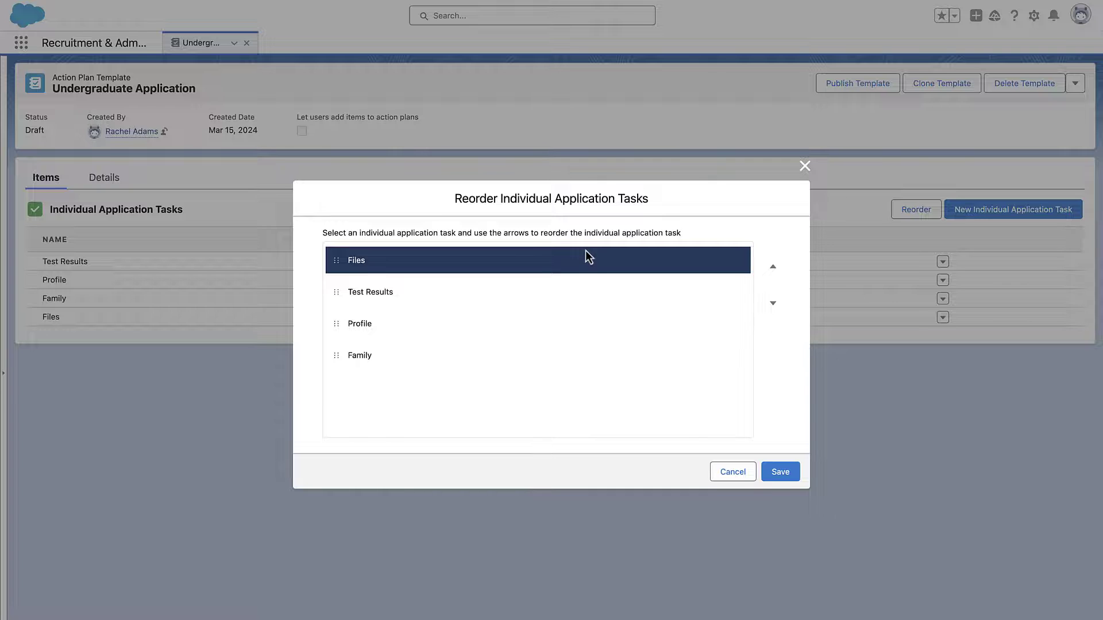
{"action": "left_click", "coordinate": [782, 474]}
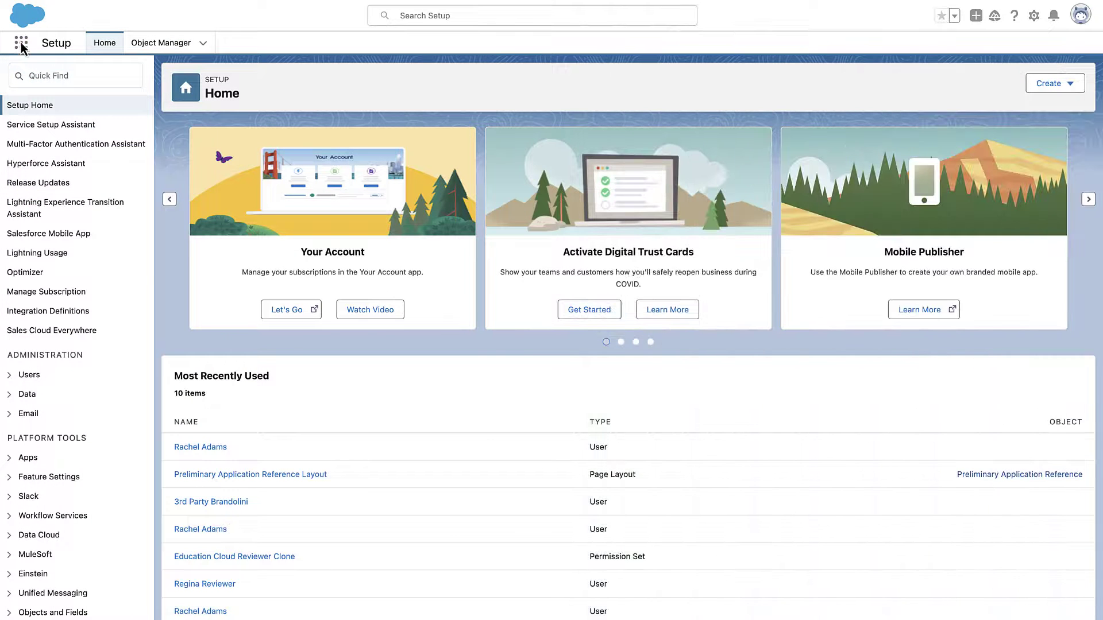
Open timeline record PTAT-0000009 from the Program Term Application Timelines list.
{"action": "left_click", "coordinate": [21, 43]}
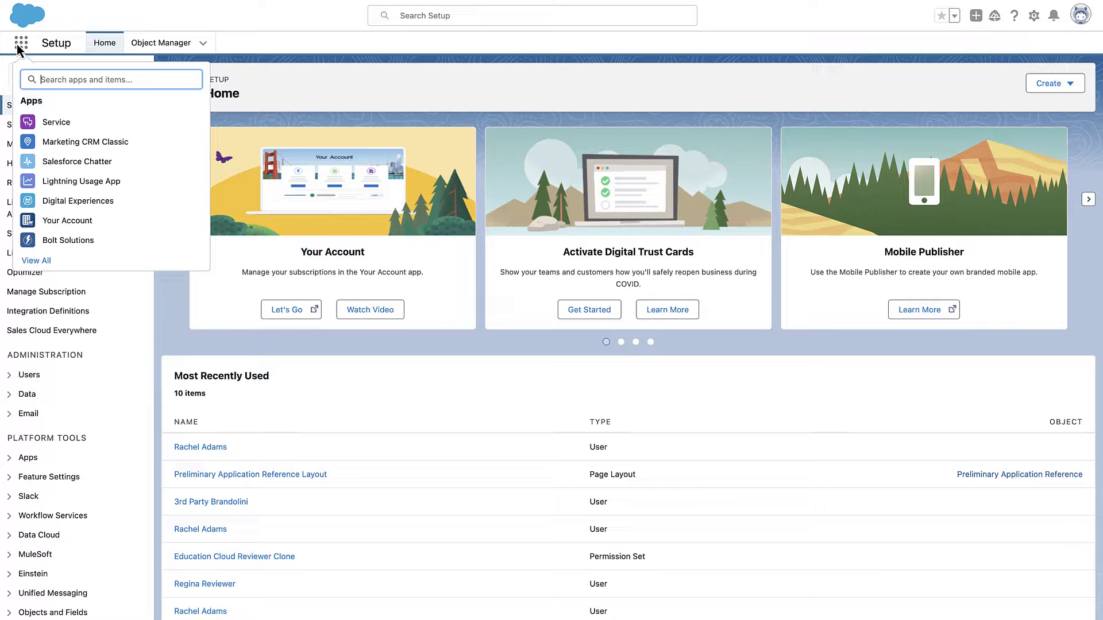
{"action": "type", "text": "Program Term Application Timelines"}
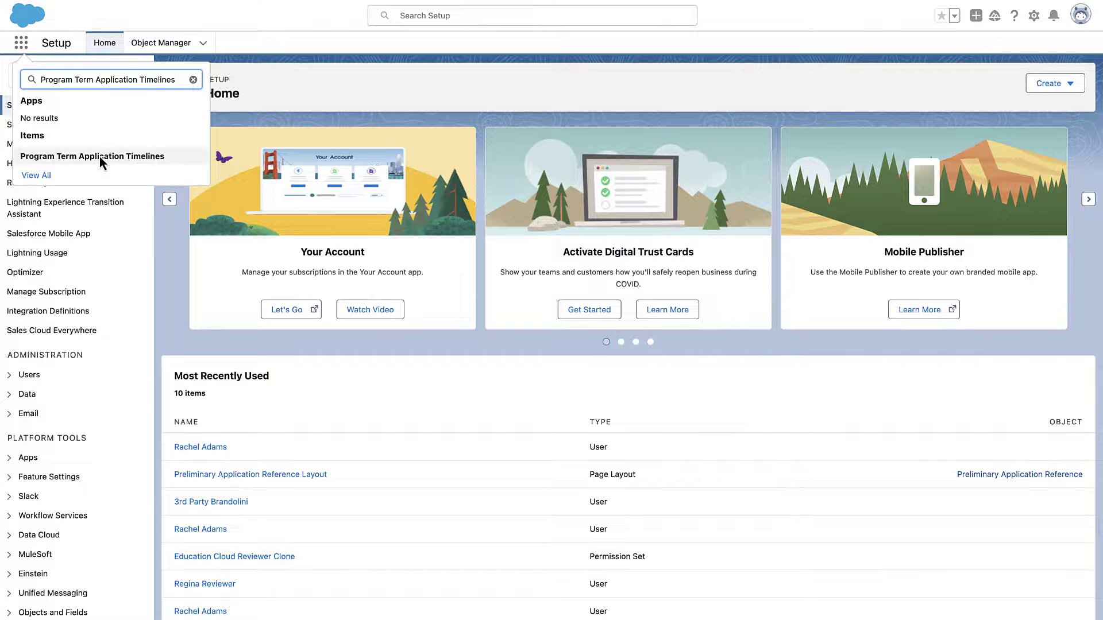
{"action": "left_click", "coordinate": [100, 157]}
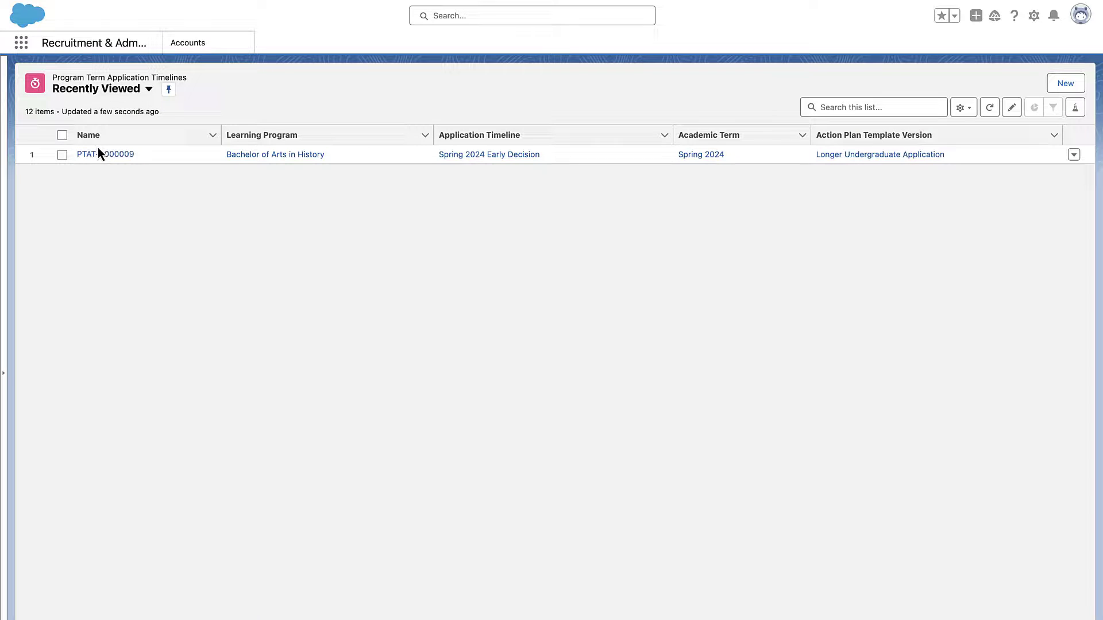
{"action": "left_click", "coordinate": [97, 147]}
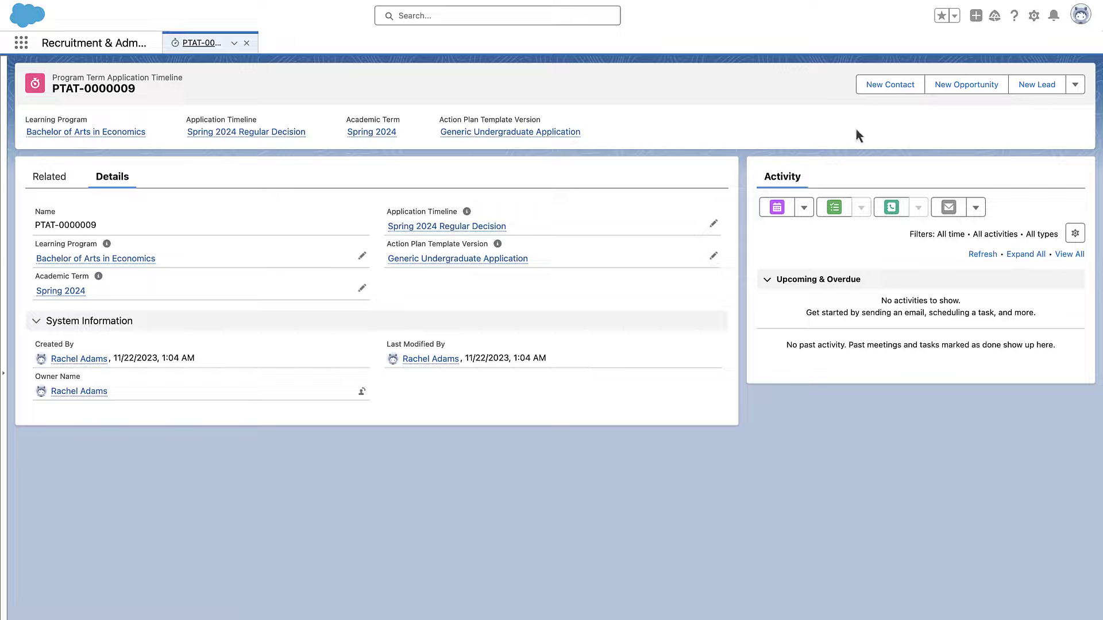
Open the edit form for PTAT-0000009 from the record actions menu.
{"action": "left_click", "coordinate": [1075, 85]}
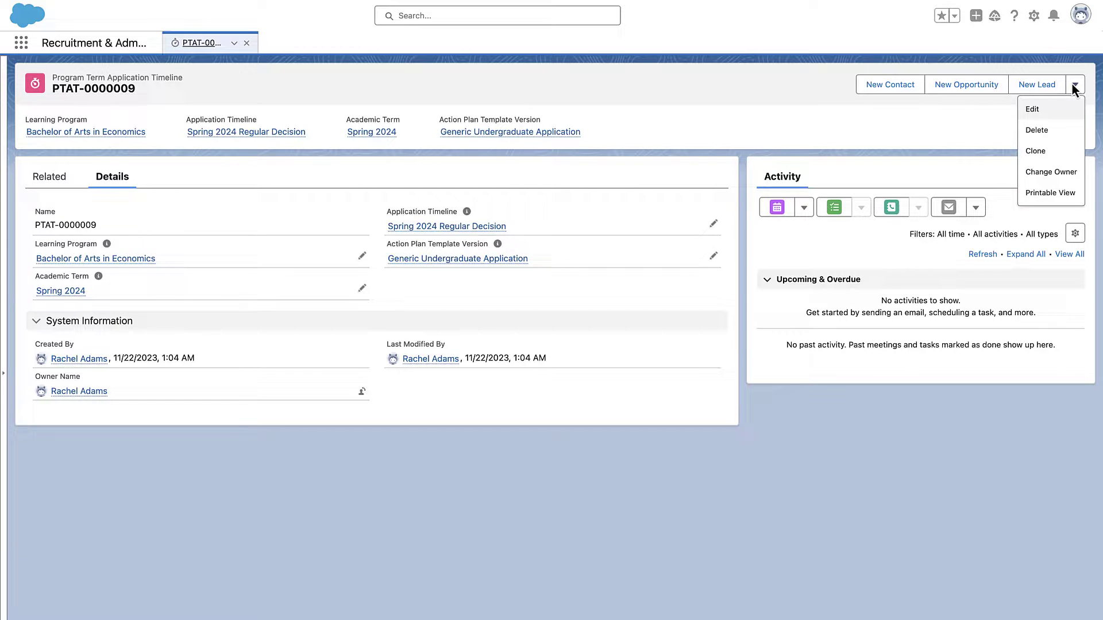
{"action": "left_click", "coordinate": [1049, 109]}
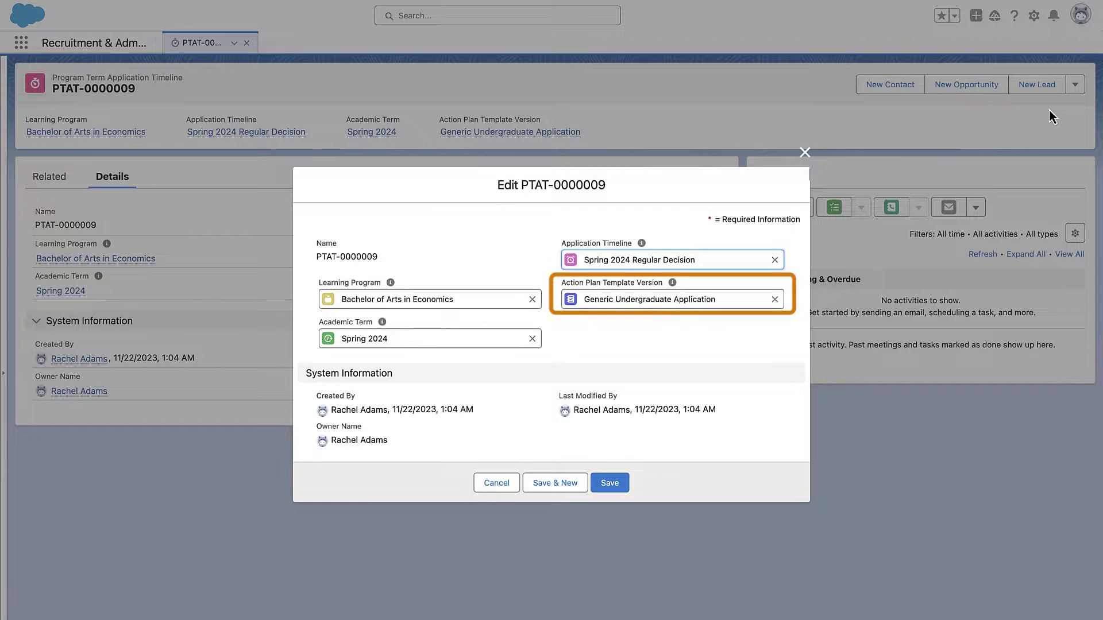